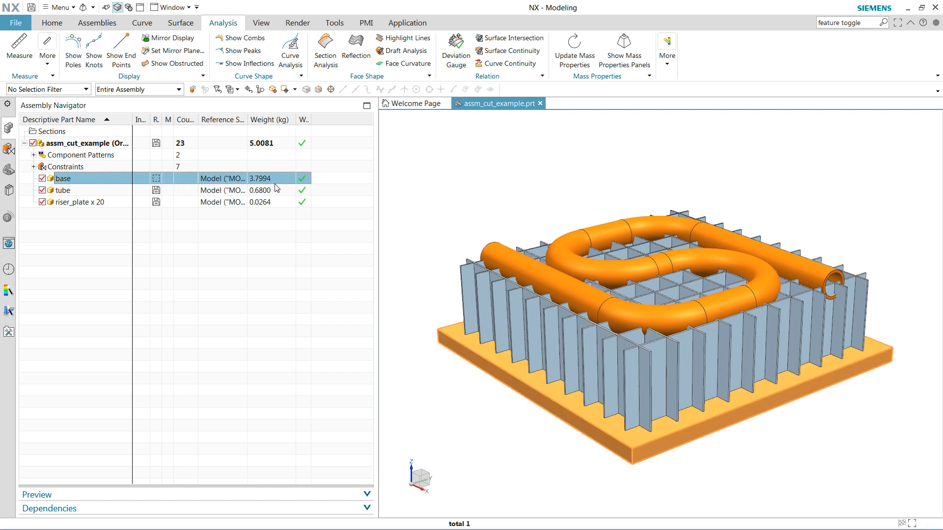
Step: Review the weights of the tube and riser_plate components and the assembly's model history
click(105, 193)
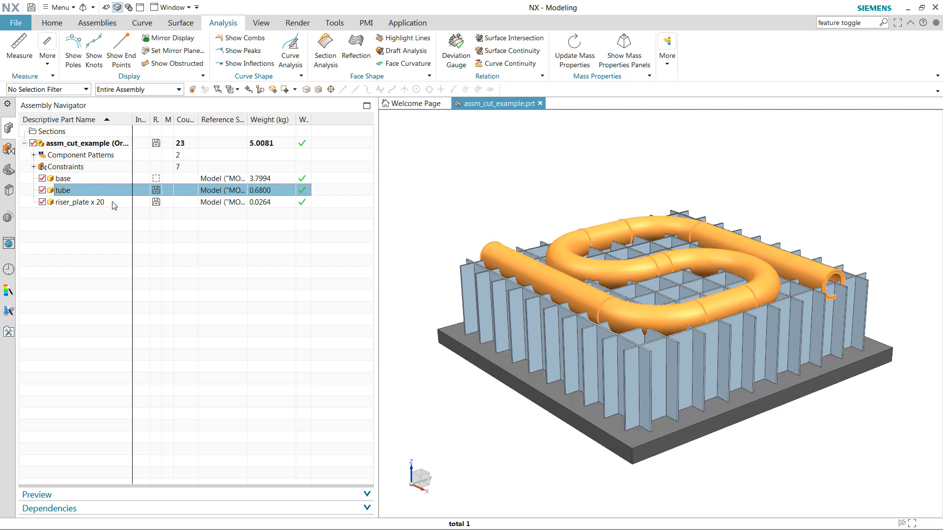
click(116, 204)
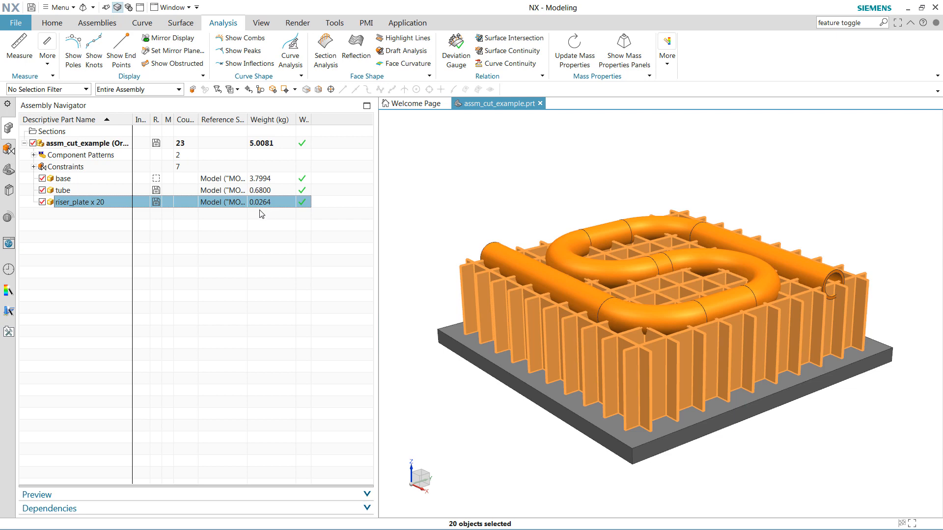
key(Escape)
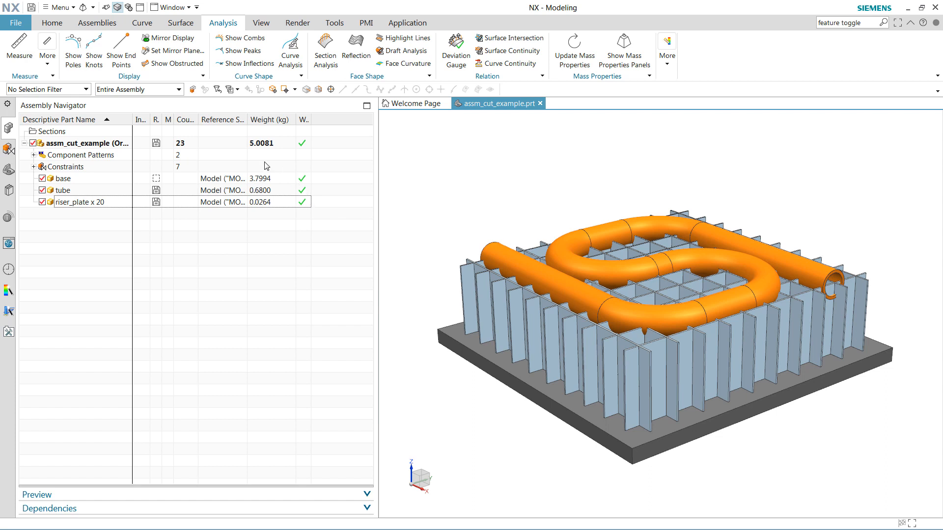
click(9, 169)
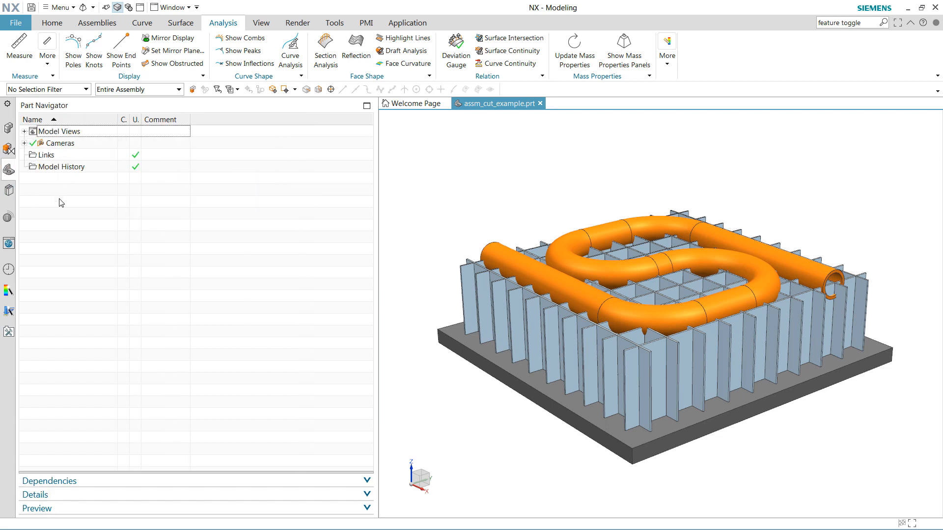
click(9, 130)
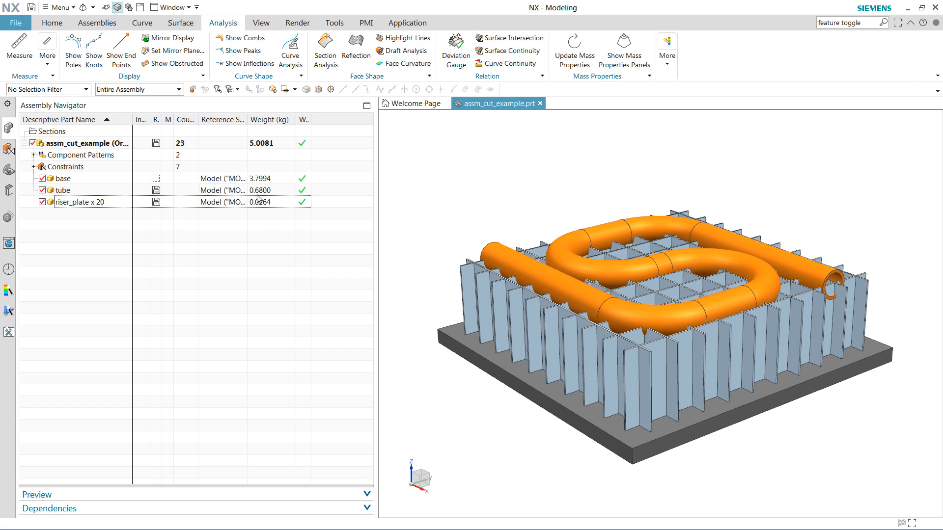
Step: Replace the tube component's reference set with Entire Part
click(83, 190)
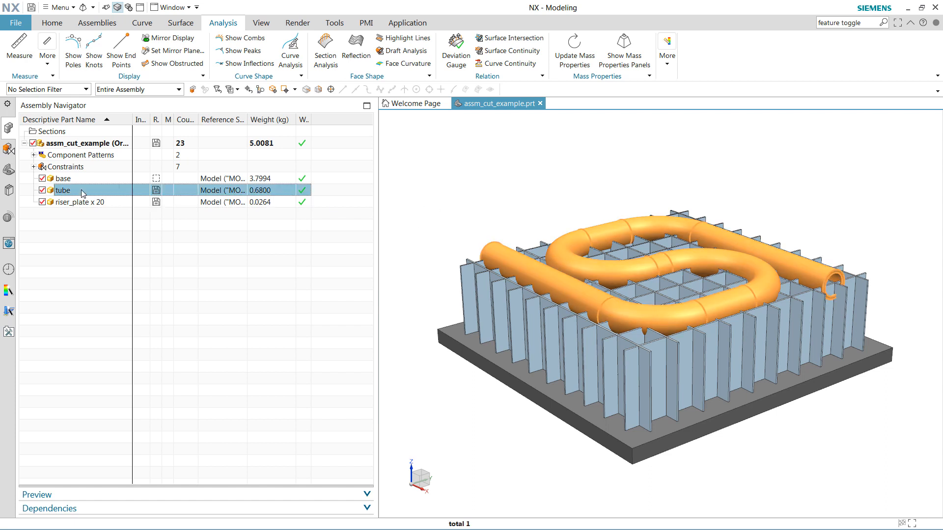
right_click(82, 191)
mouse_move(183, 253)
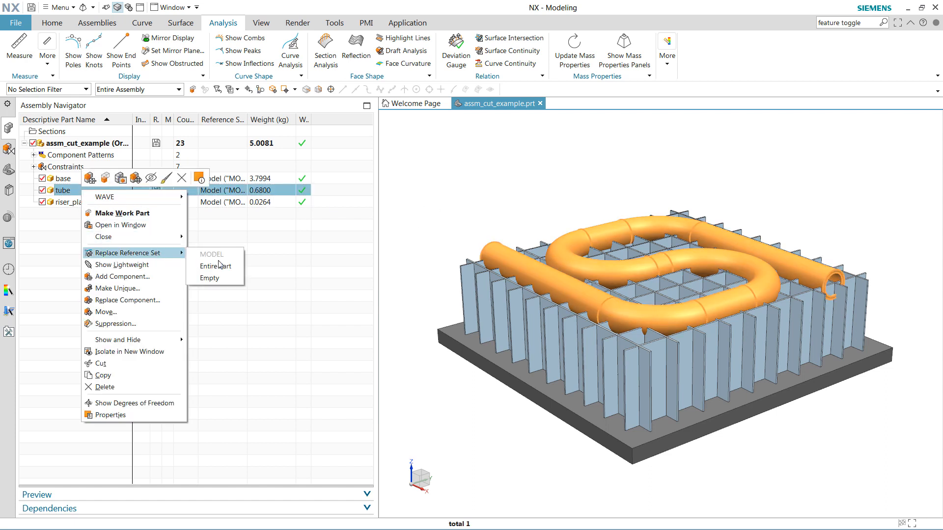
click(222, 268)
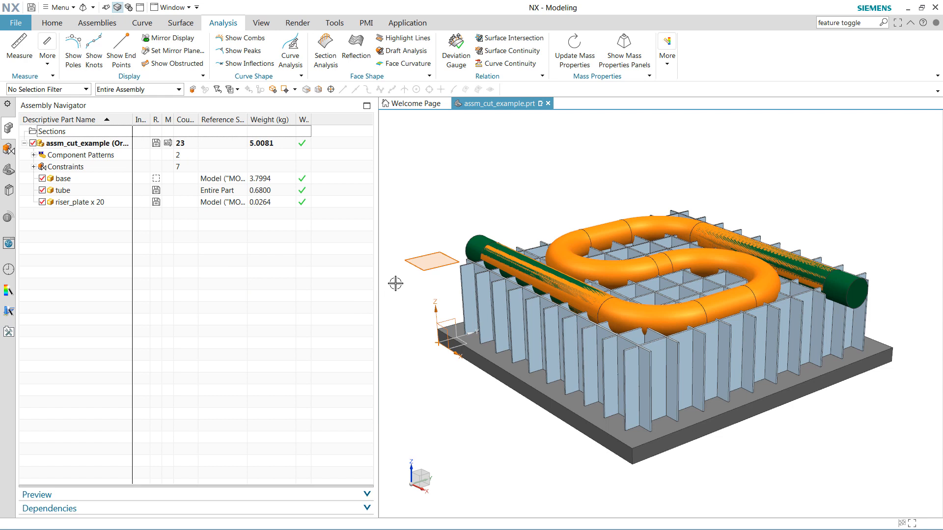
click(464, 221)
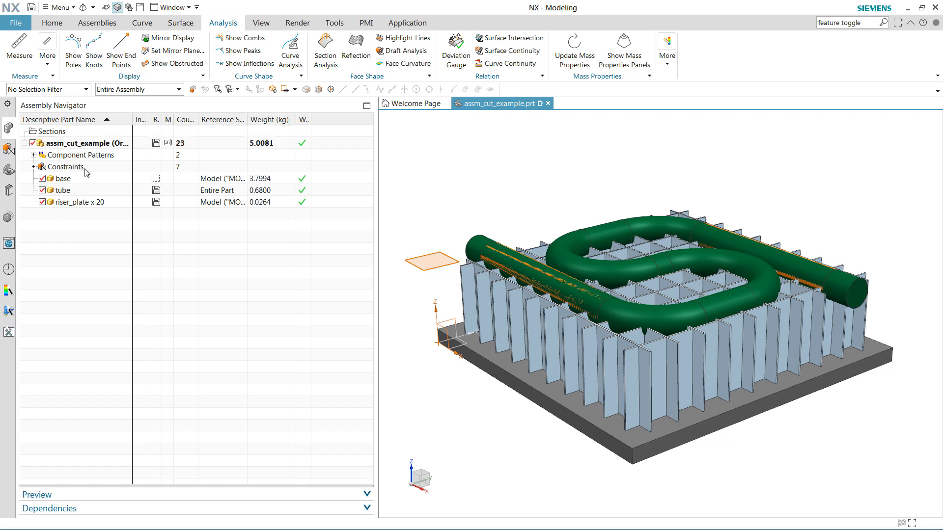
Step: Hide the tube briefly to view the uncut riser plates, show it again, and widen the Weight Status column
click(43, 190)
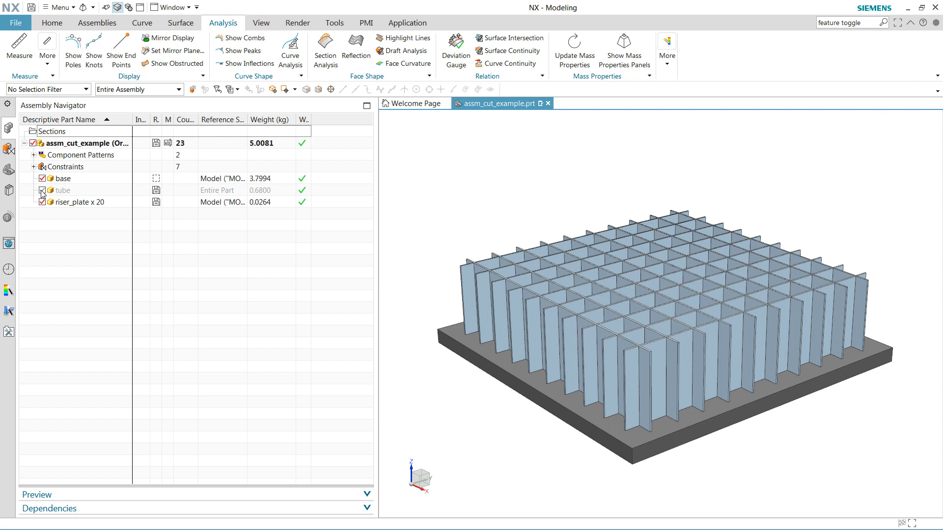
click(43, 190)
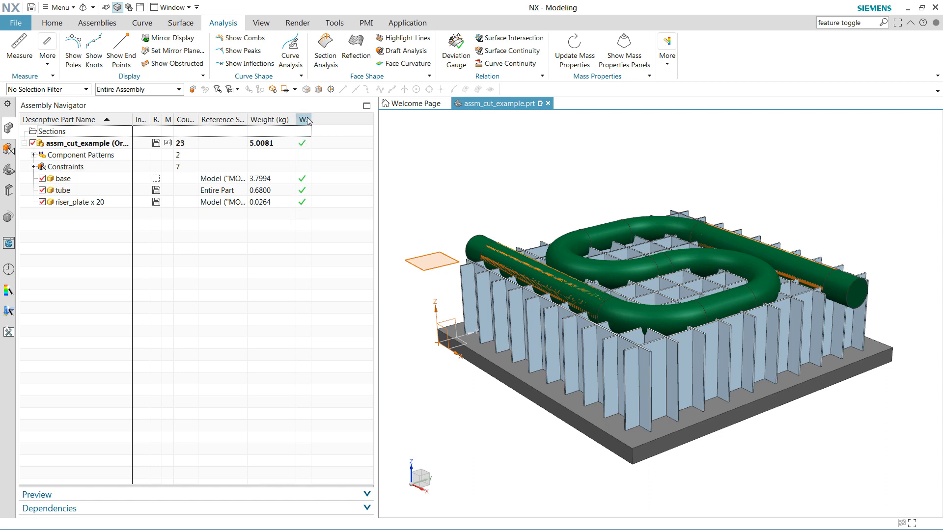
drag(311, 120, 346, 119)
mouse_move(307, 147)
Step: Unpack the riser_plate components to check each plate's weight and pack them again
right_click(98, 205)
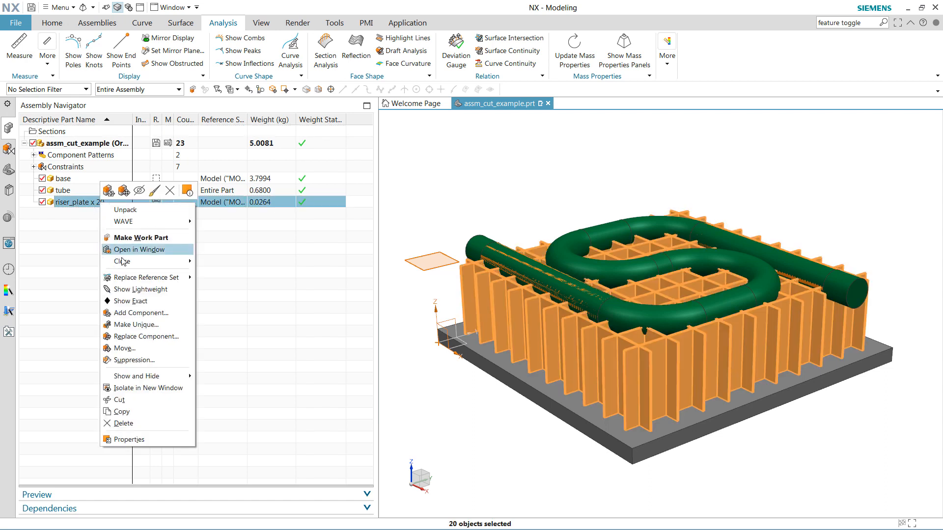
click(126, 210)
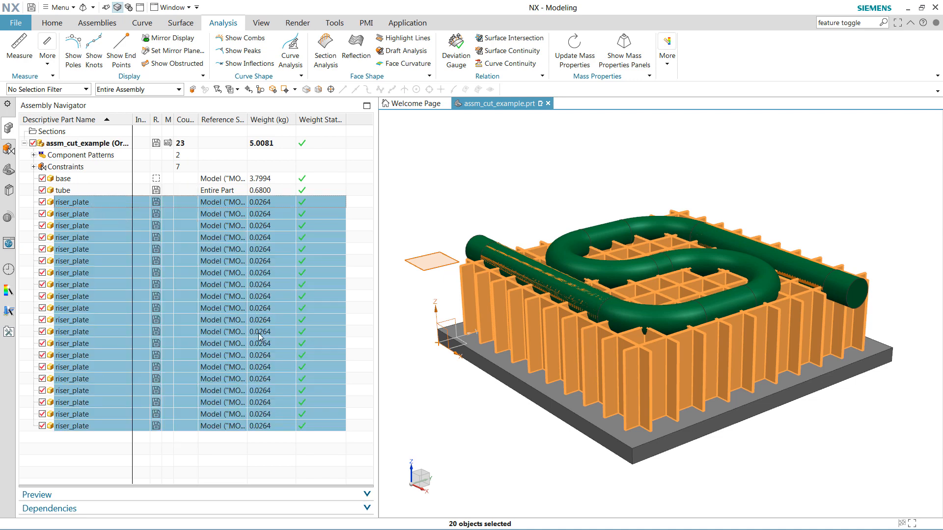
click(98, 204)
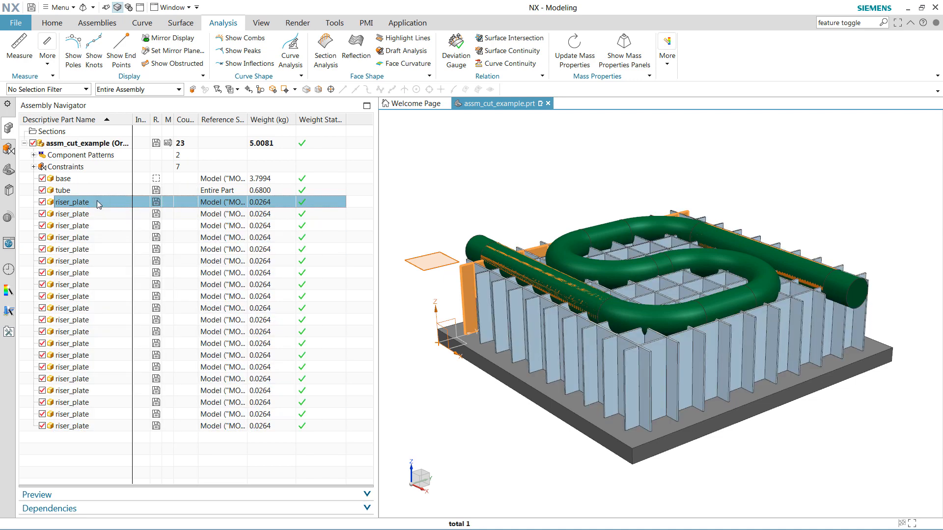
right_click(101, 202)
click(130, 207)
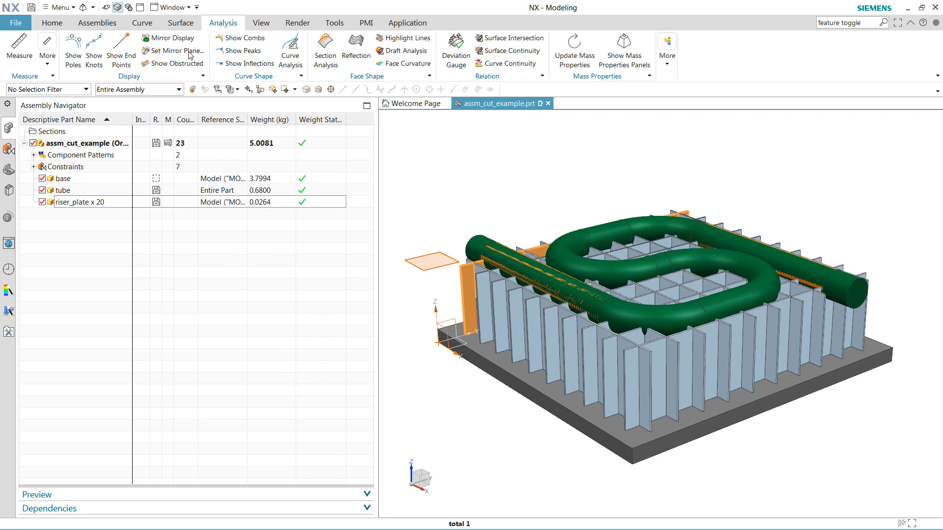
Step: Start an Assembly Cut and select all 20 riser plate bodies as targets, leaving out the tube's bodies
click(52, 23)
click(312, 56)
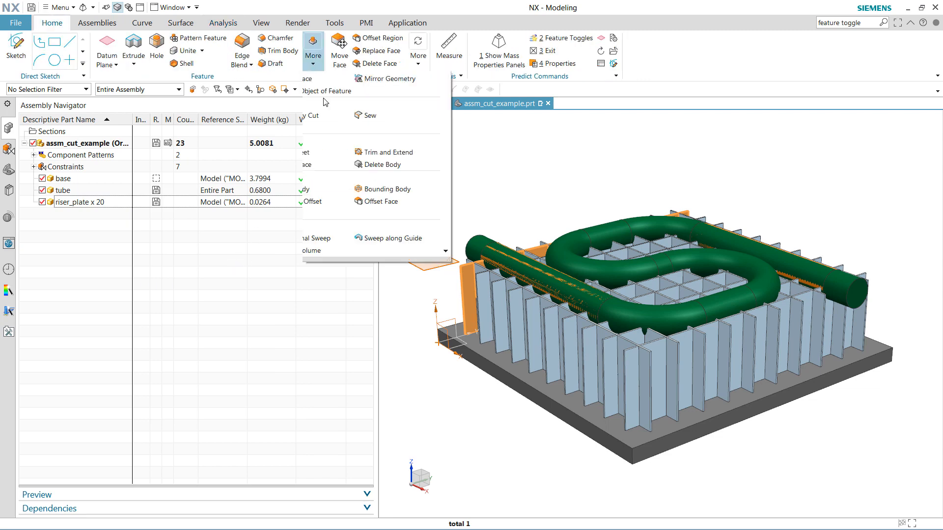
click(427, 272)
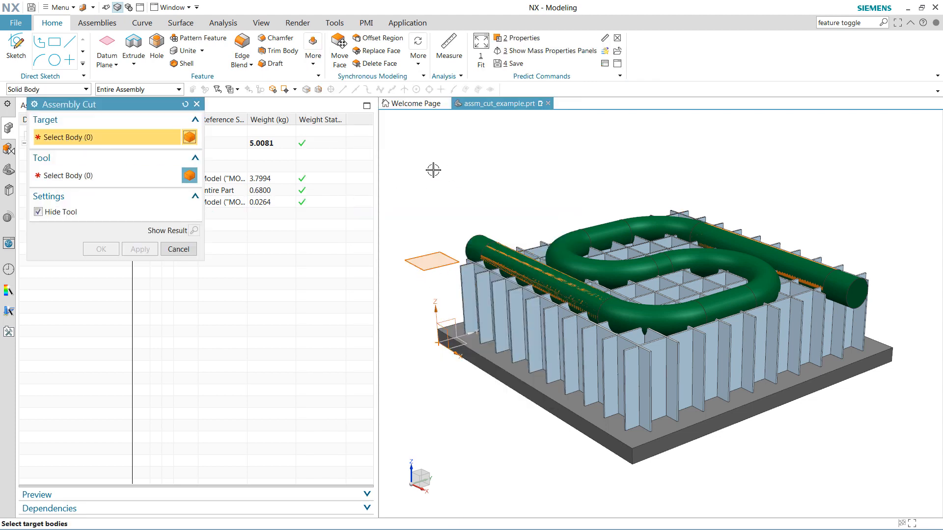
drag(453, 209, 881, 427)
click(647, 390)
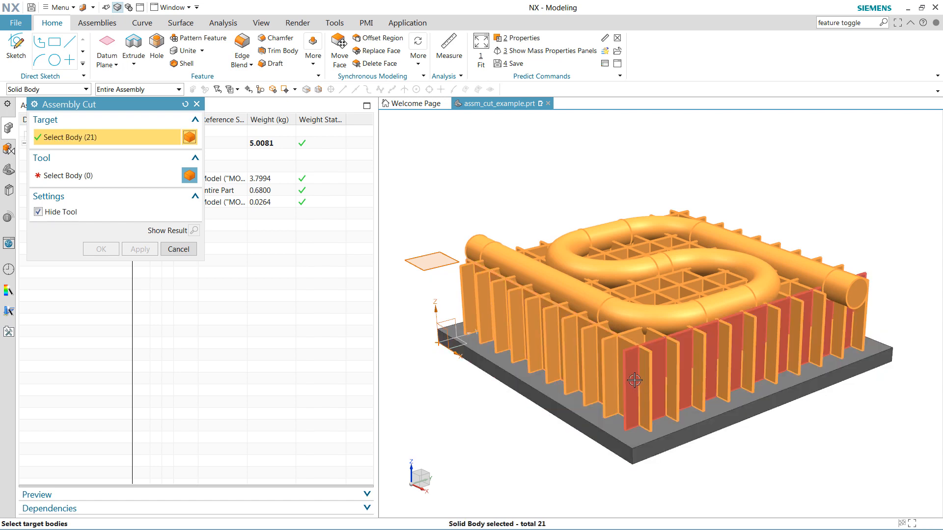
click(626, 378)
shift+click(490, 252)
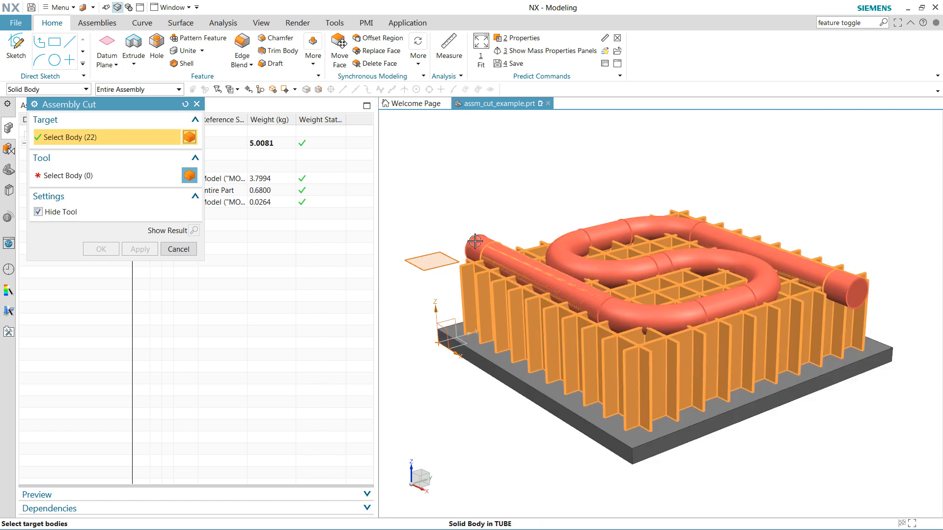
shift+click(490, 252)
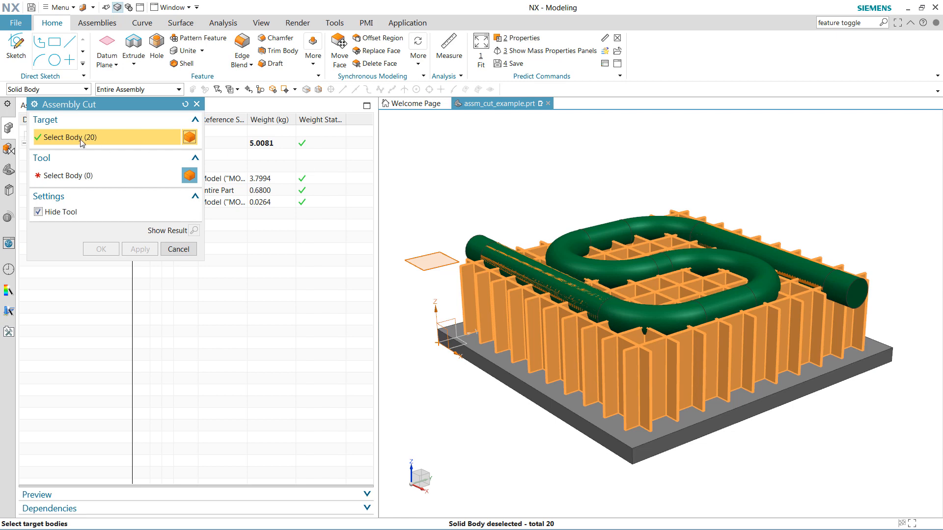
Step: Complete the Assembly Cut using the green solid body in the tube part as the tool, with Hide Tool enabled
click(83, 180)
click(476, 241)
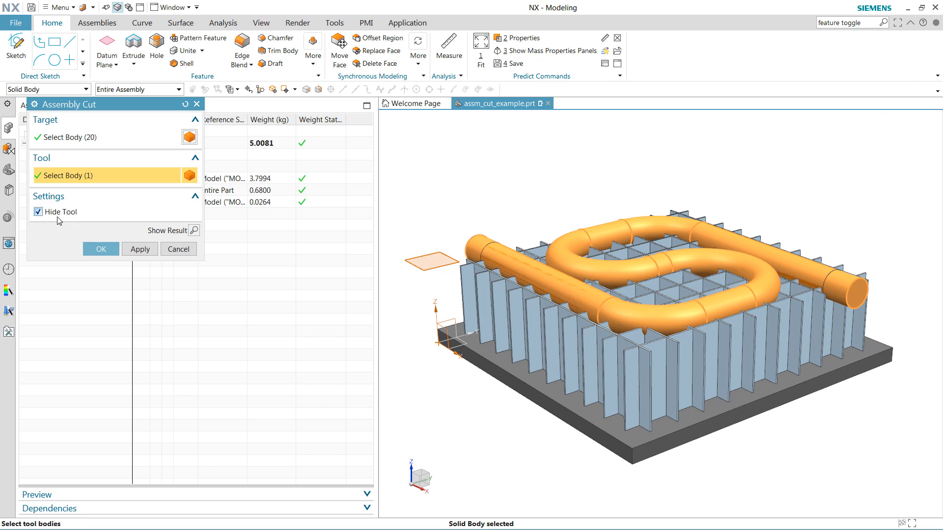
click(101, 249)
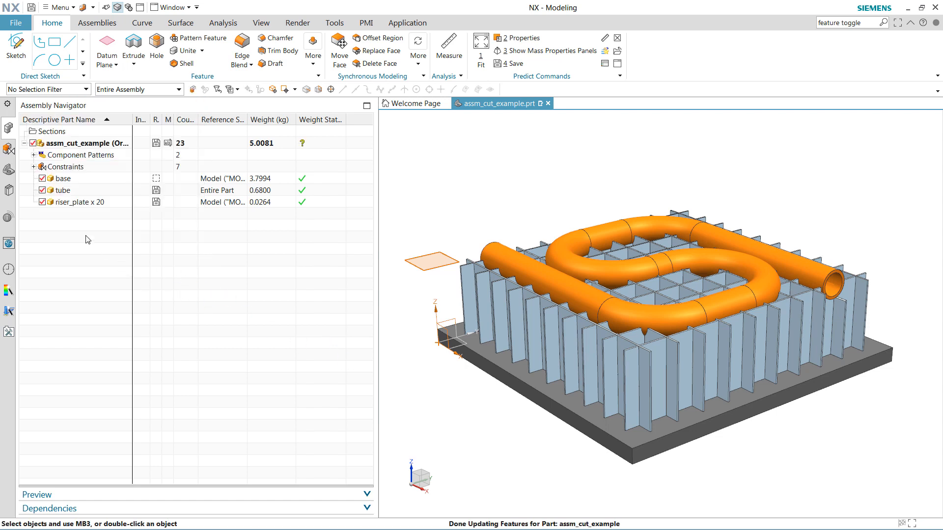
Step: Inspect the riser plates with the tube temporarily hidden, and open riser_plate in its own window to compare the source part
click(43, 190)
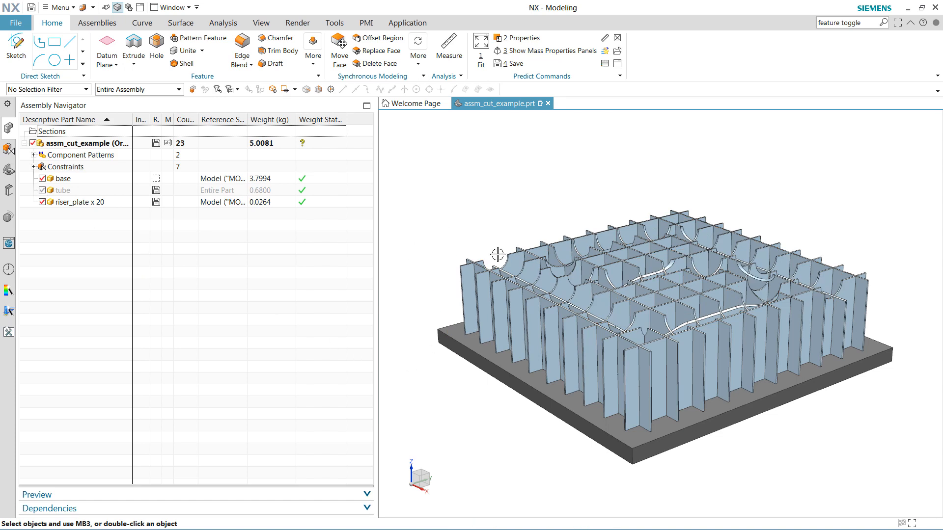
click(43, 190)
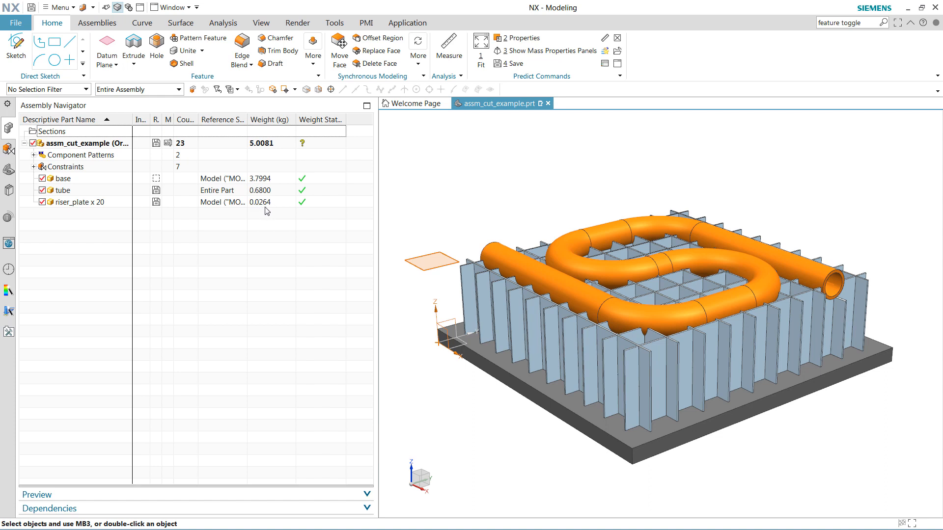
right_click(89, 205)
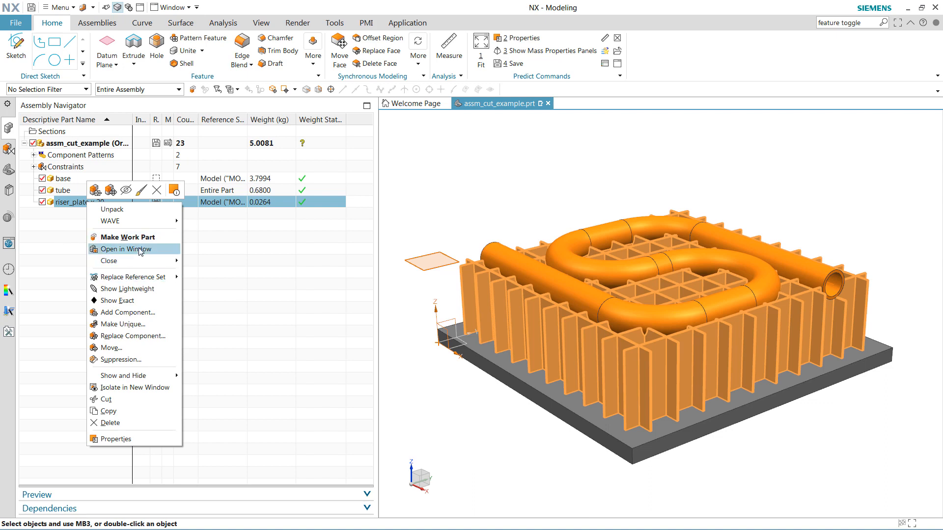
click(125, 249)
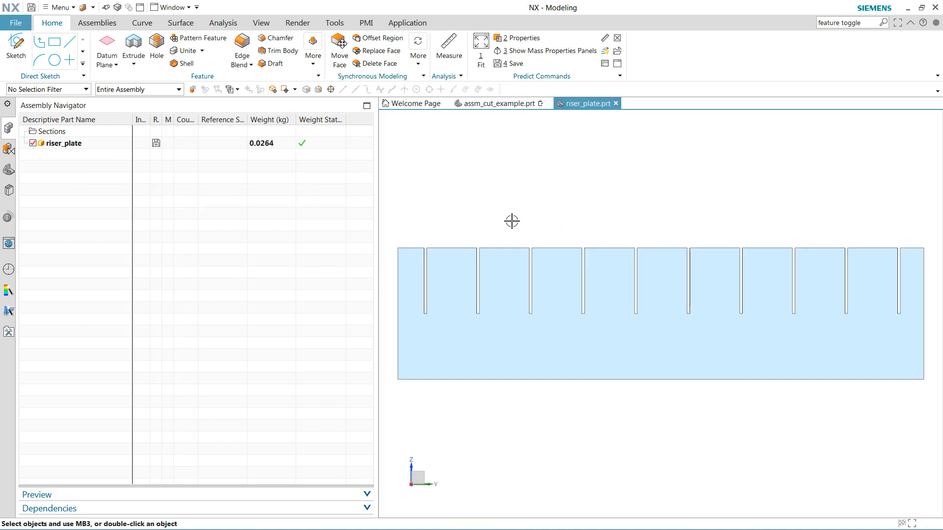
Step: Return to assm_cut_example, check its weight status, and save the assembly to refresh its weight
click(497, 104)
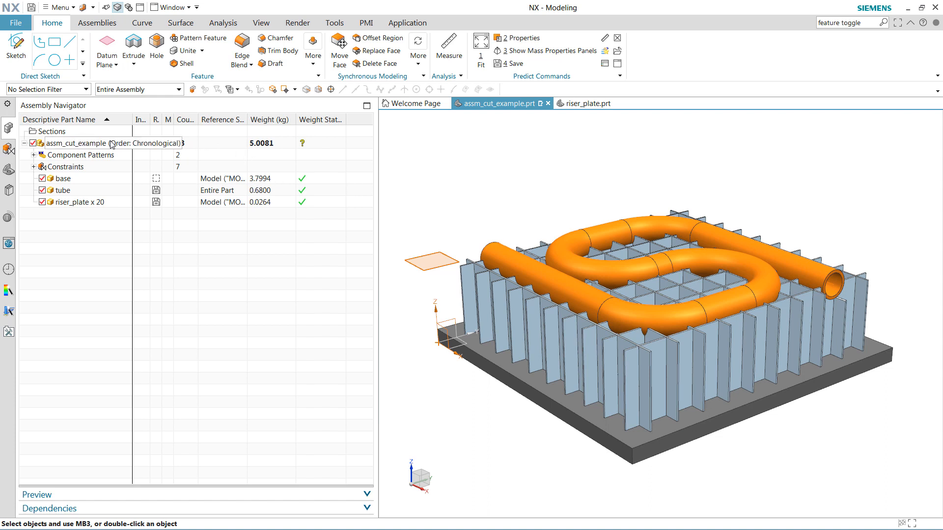
mouse_move(304, 147)
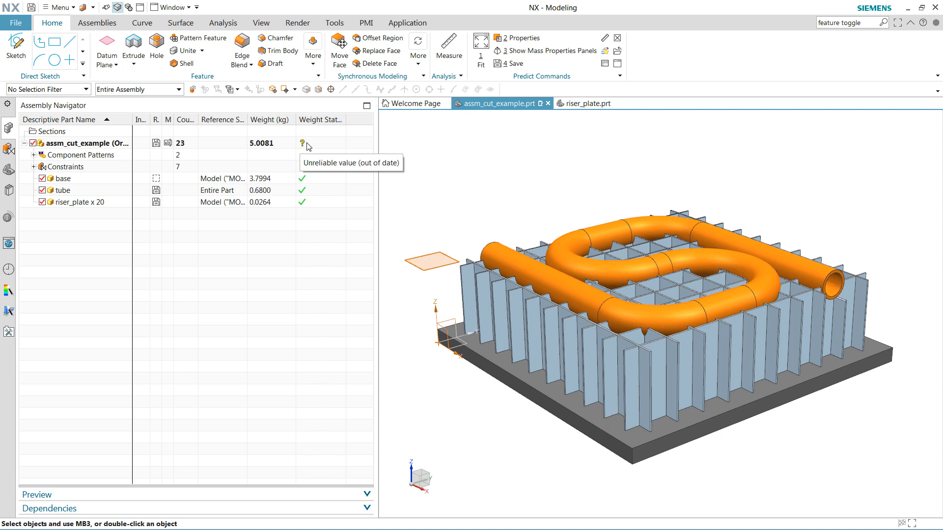
click(32, 9)
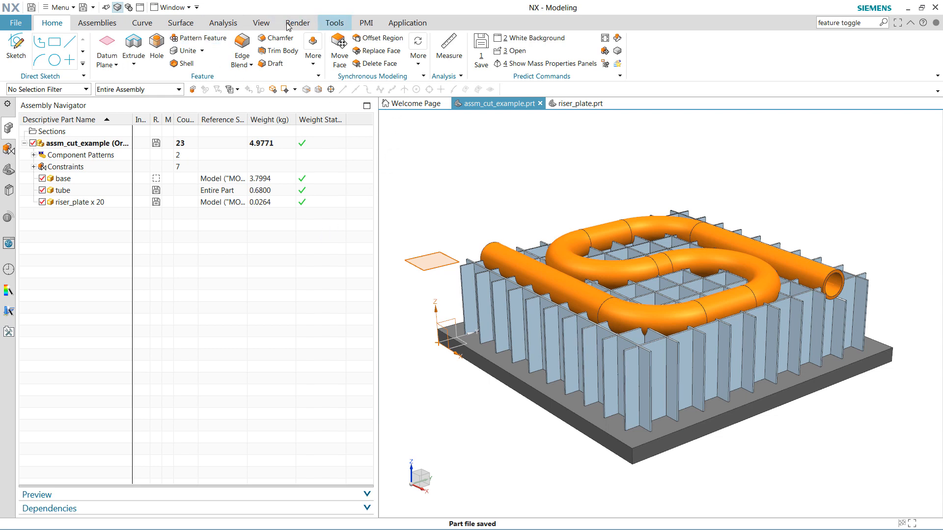
Step: Review the mass properties of assm_cut_example and its Update Mass Properties on Save option, and close the properties without applying changes
click(221, 26)
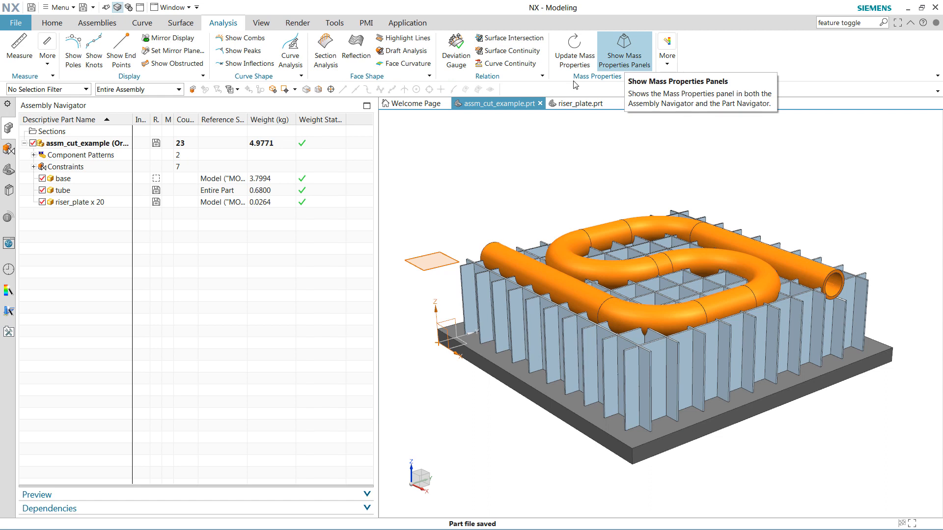
click(103, 145)
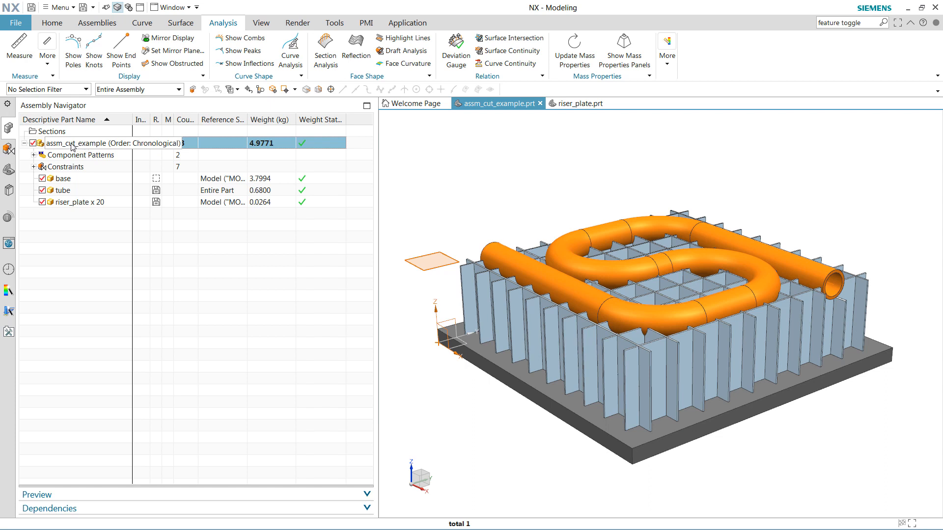
right_click(72, 146)
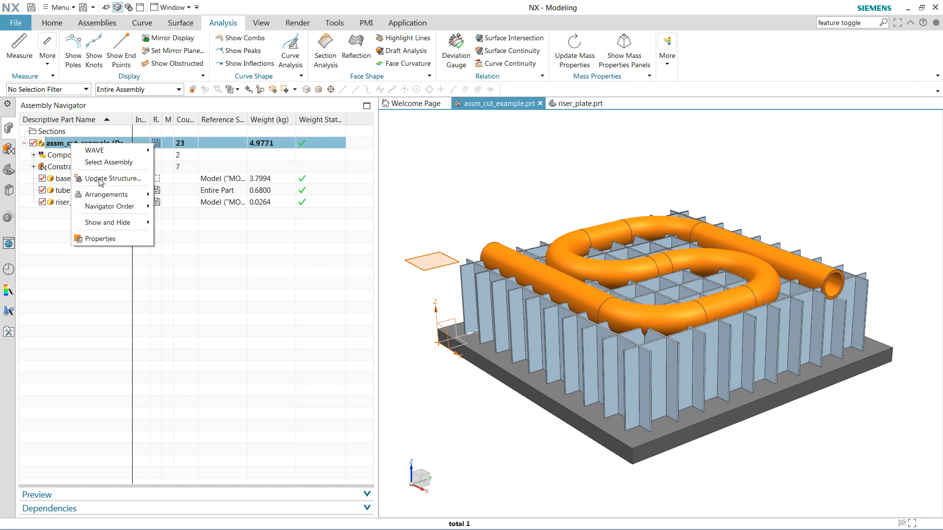
click(118, 241)
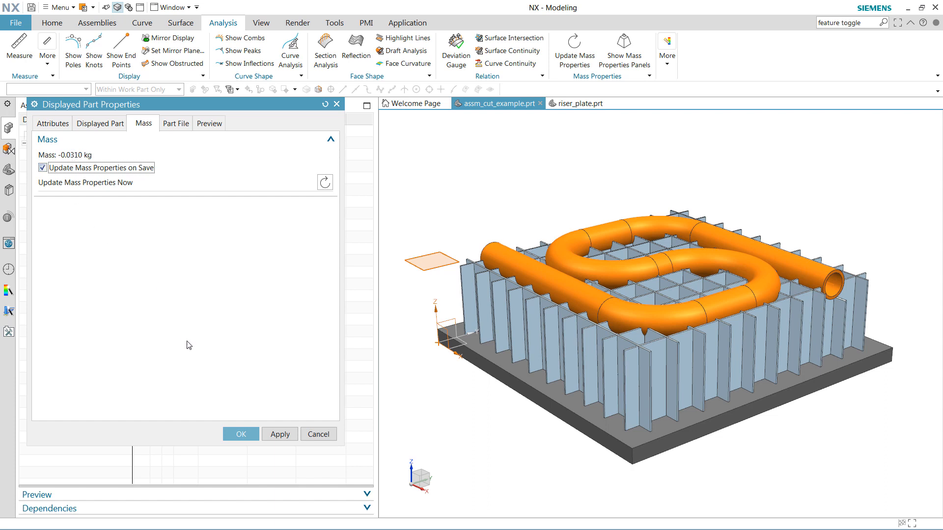
click(317, 434)
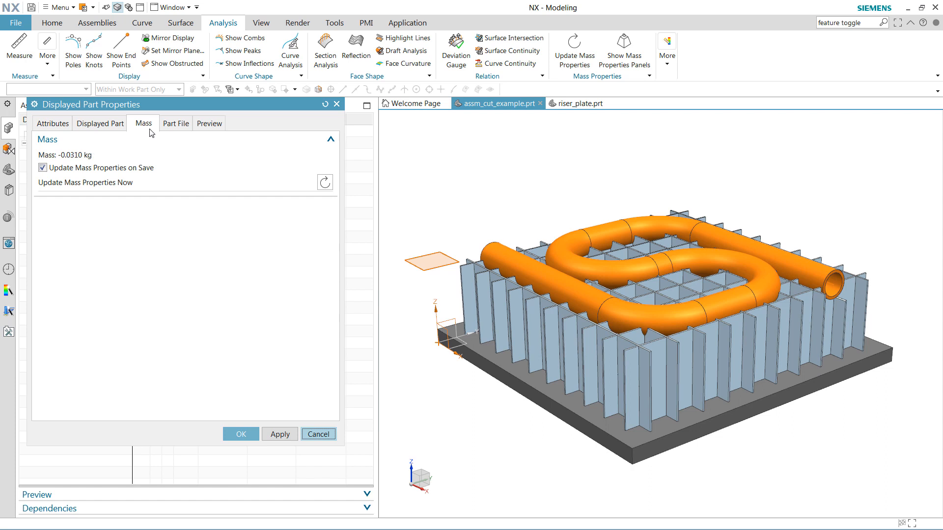
click(316, 435)
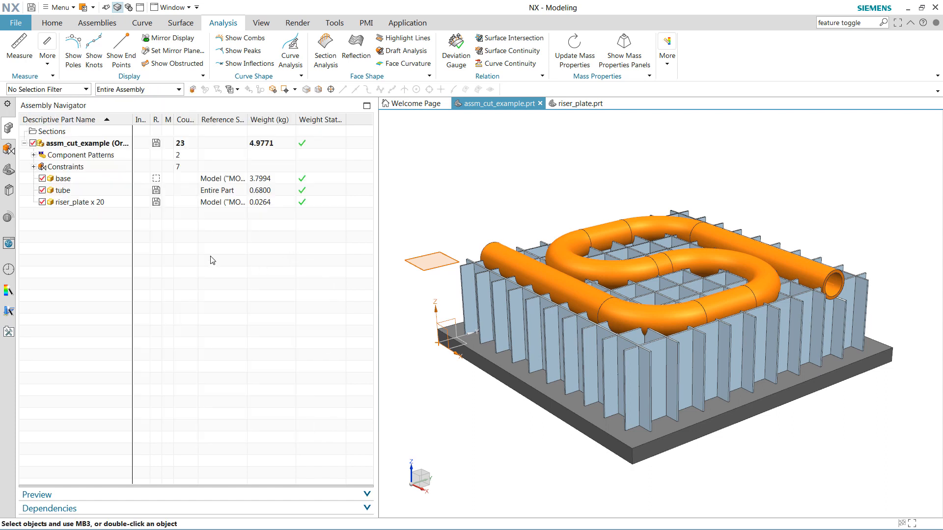
Step: Show the mass properties panel and review the values for assm_cut_example, the base and the tube in turn
click(626, 67)
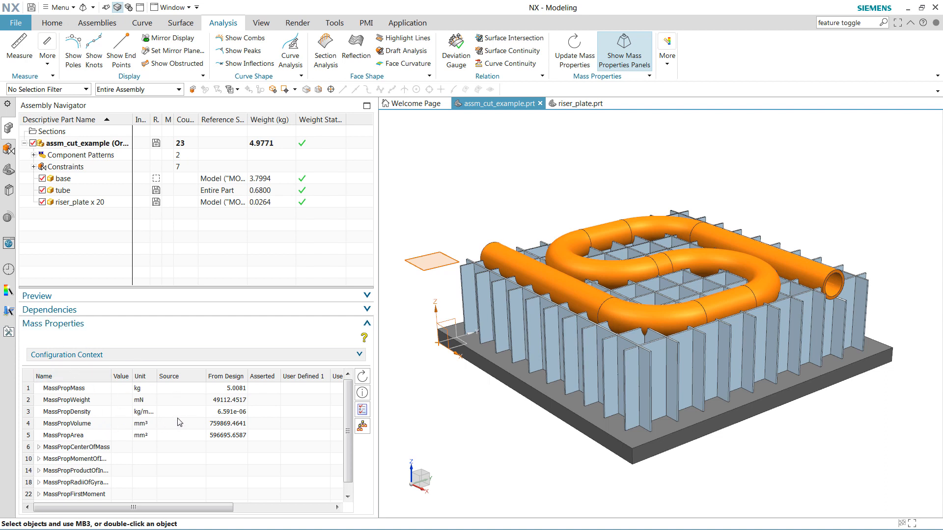
click(96, 144)
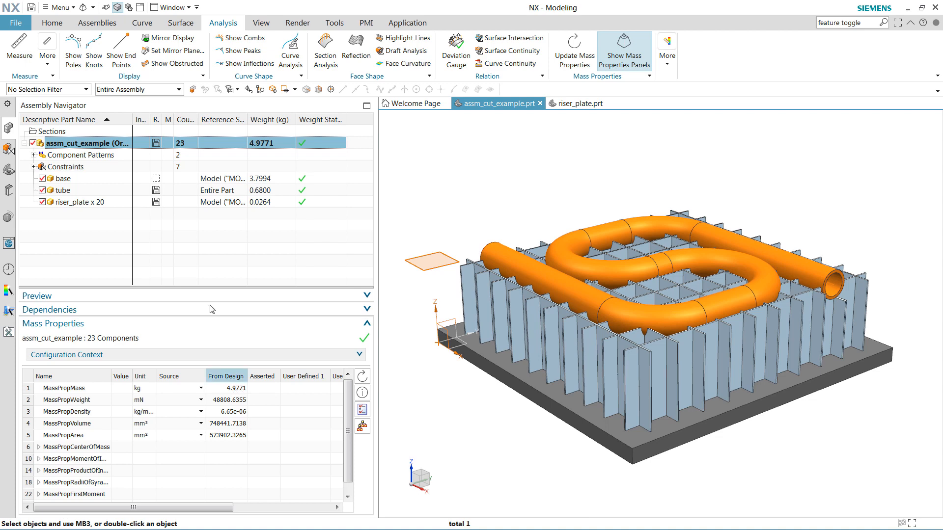
click(100, 179)
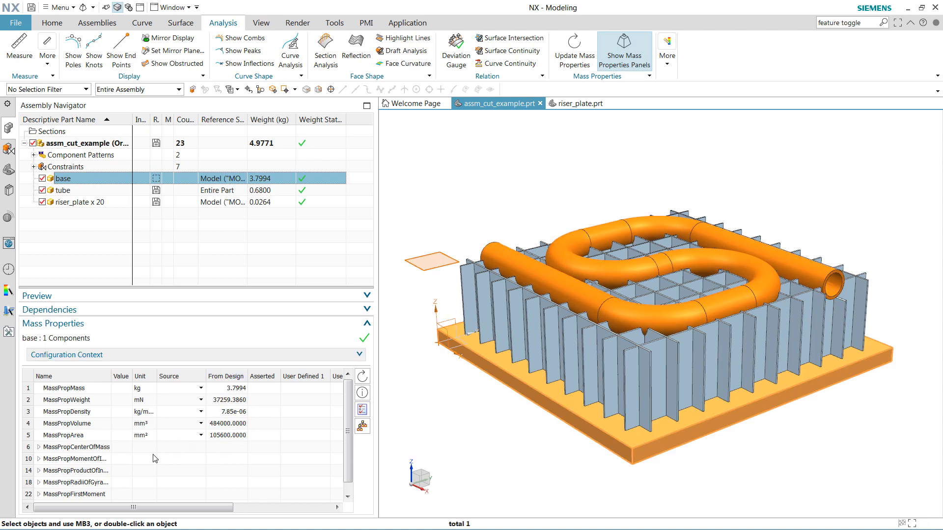
click(107, 191)
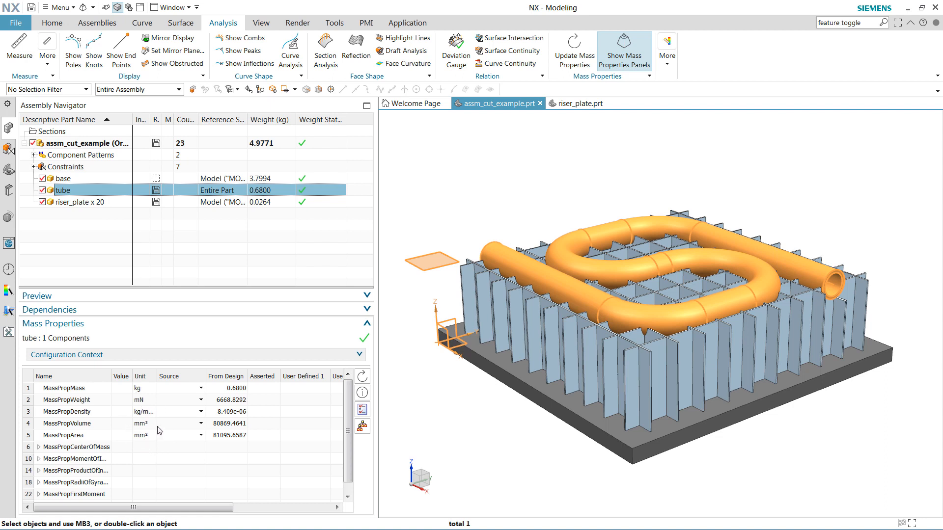
Step: Review the combined mass properties of the packed riser_plate components, unpack them, and check those of a single riser_plate
click(112, 203)
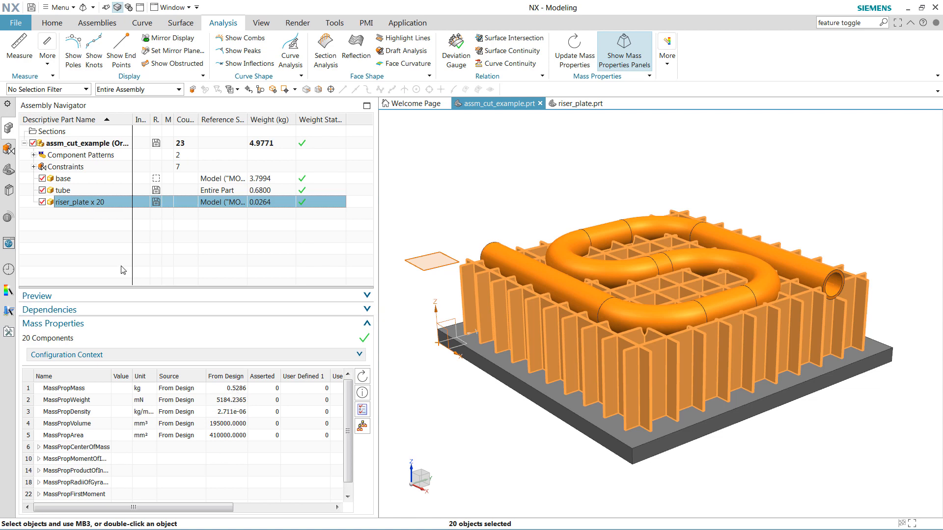
right_click(105, 210)
click(143, 215)
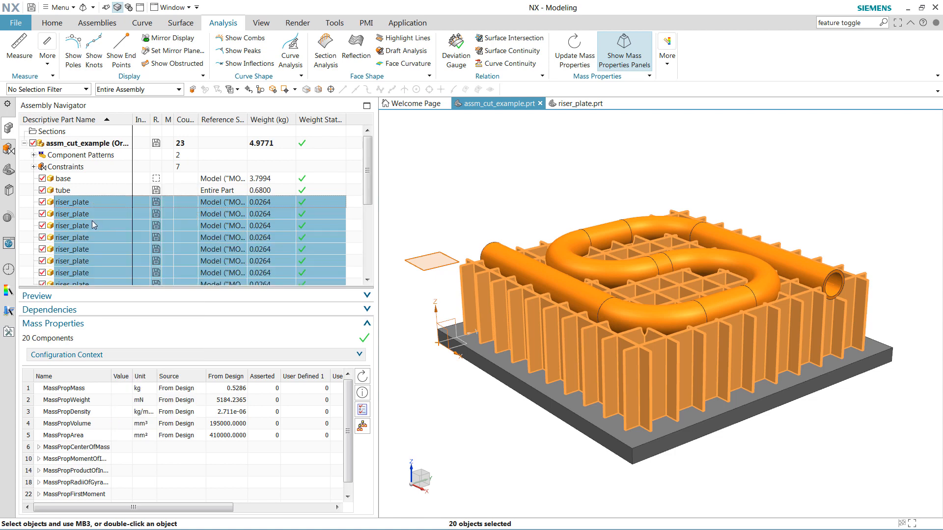
click(93, 218)
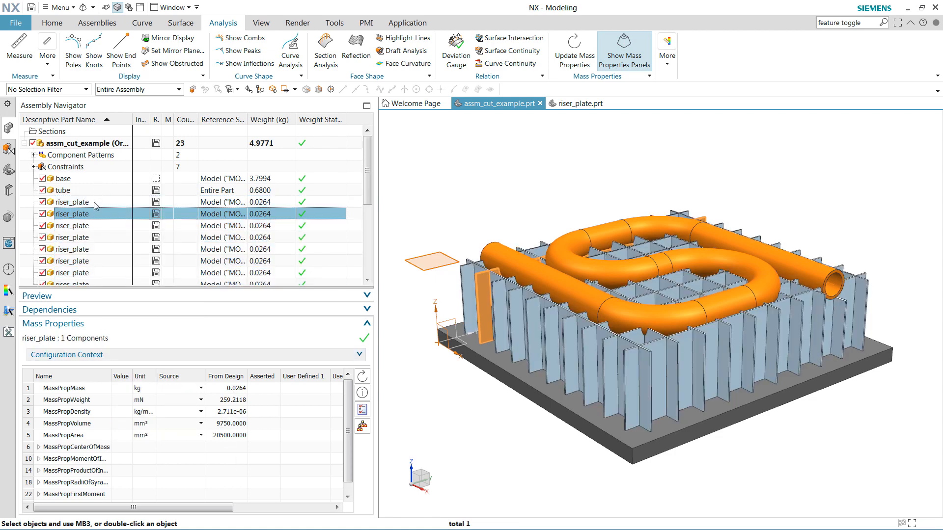
Step: Compare the mass properties of assm_cut_example with all components against those of the assembly part only
click(108, 143)
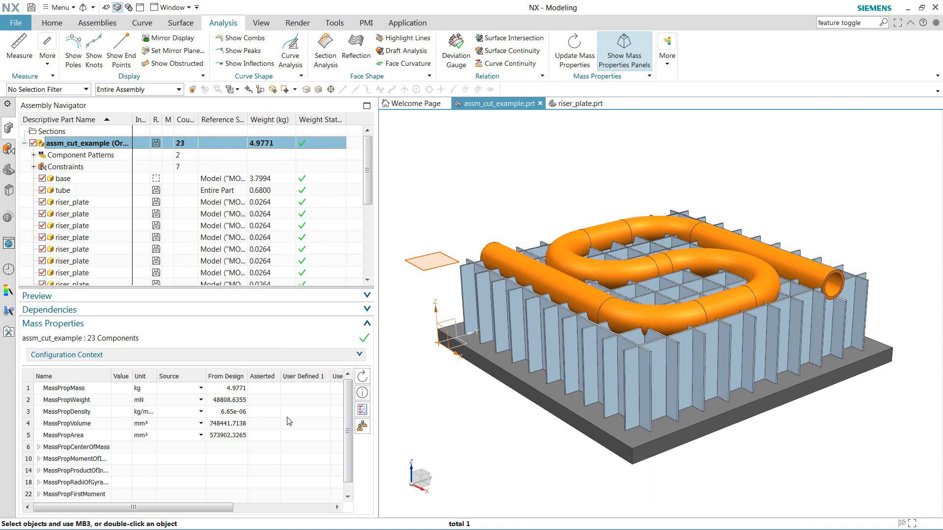
click(363, 428)
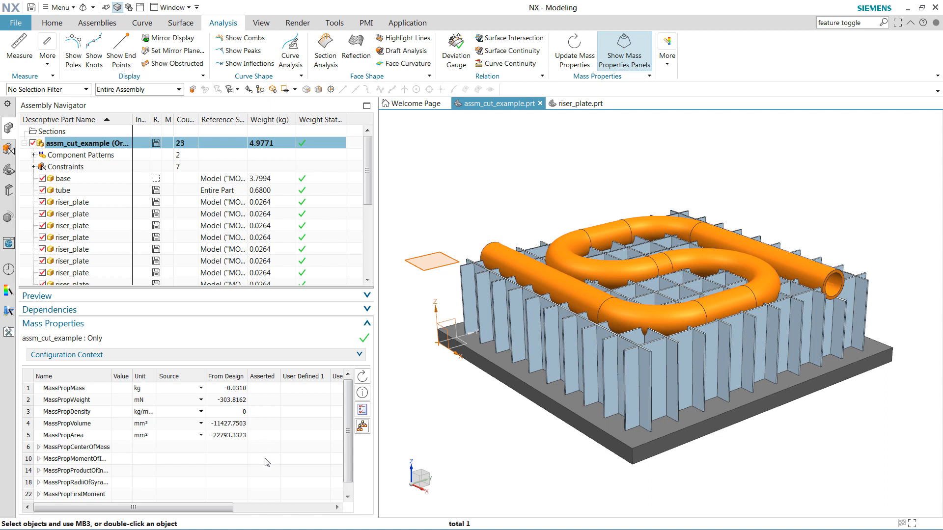
click(112, 147)
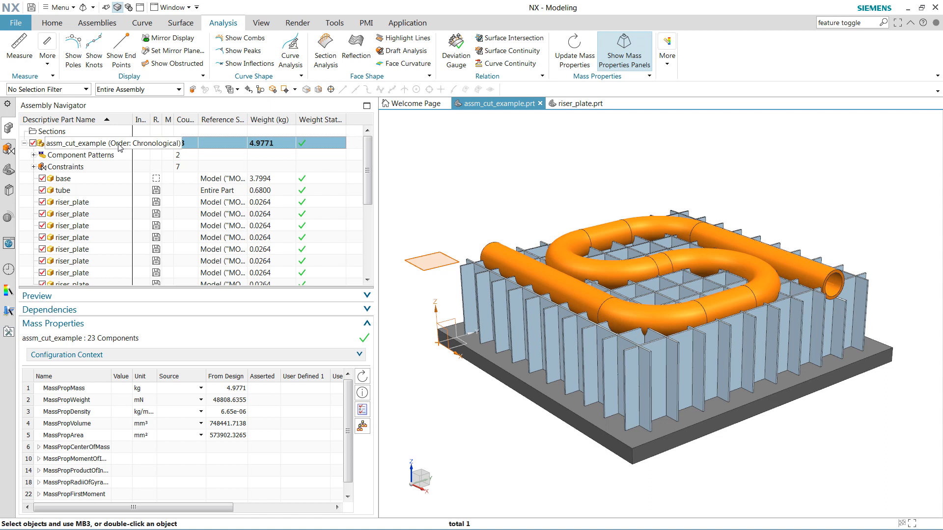